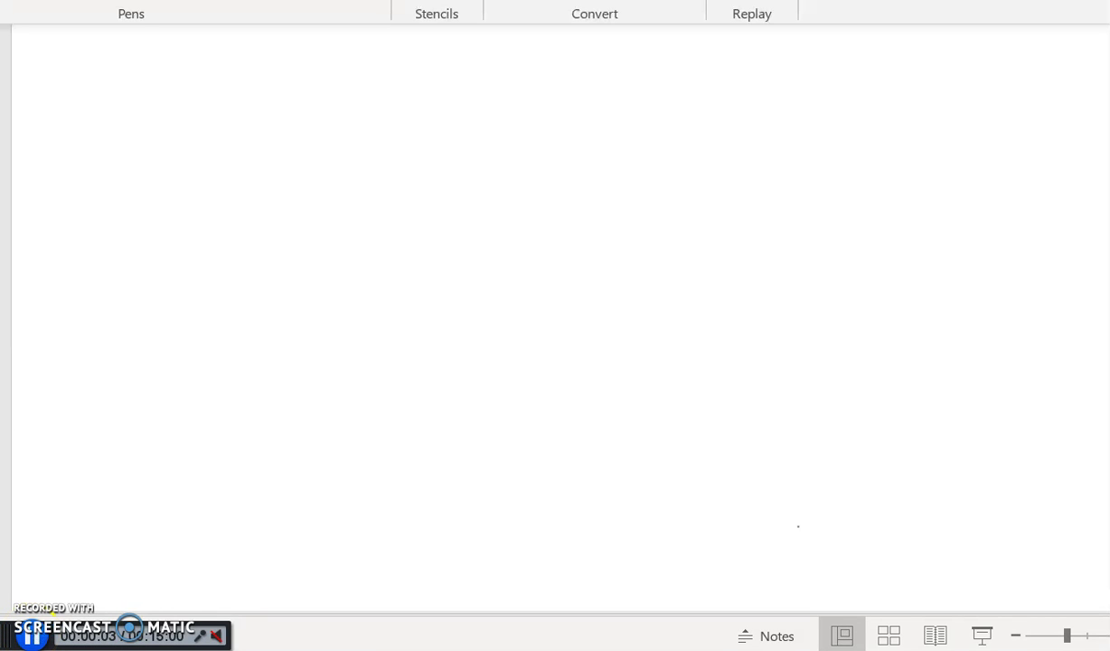
Step: Handwrite 'H.W. #1' in ink across the top-left of the blank slide
mouse_move(92, 54)
mouse_down()
mouse_move(93, 112)
mouse_move(118, 87)
mouse_up()
drag(136, 52, 136, 112)
click(161, 107)
mouse_move(191, 56)
mouse_down()
mouse_move(226, 90)
mouse_move(258, 63)
mouse_up()
drag(270, 113, 270, 119)
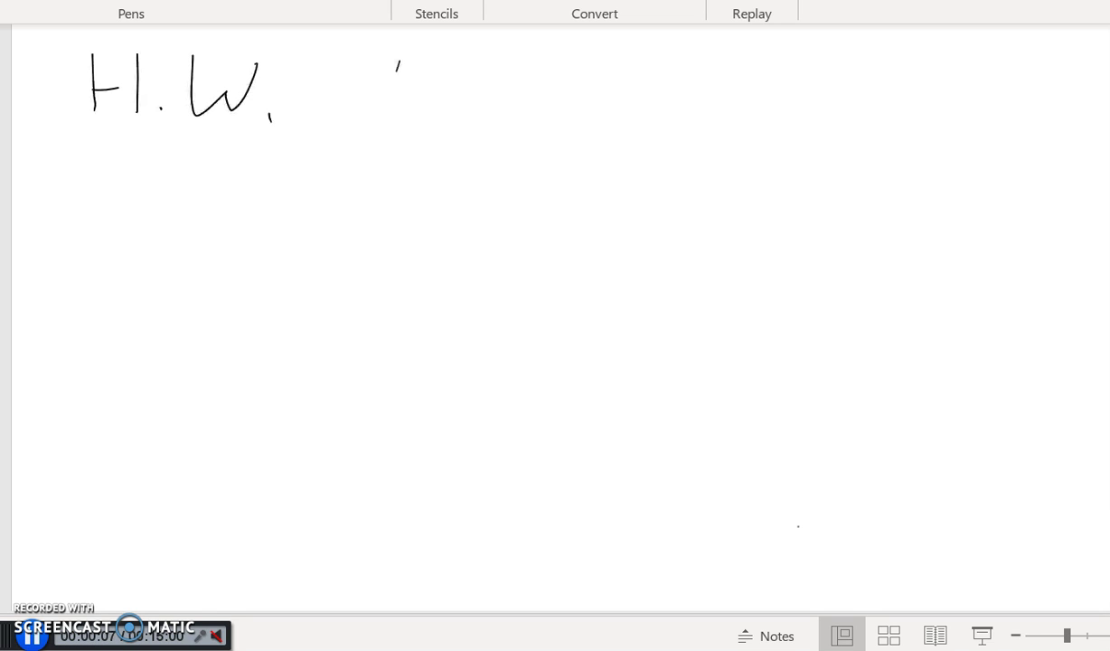
drag(398, 64, 388, 126)
drag(433, 54, 415, 140)
drag(362, 88, 465, 81)
drag(357, 120, 451, 112)
drag(501, 64, 499, 134)
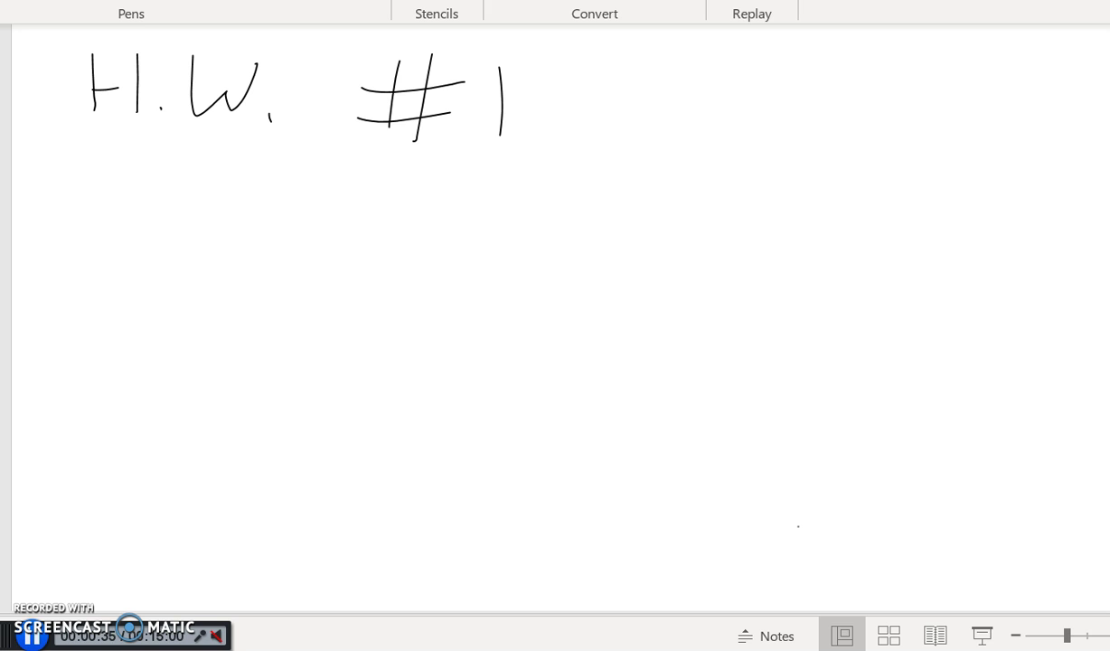
Step: Ink 'By what' below the heading to begin the question
drag(97, 178, 107, 250)
drag(137, 208, 148, 237)
drag(184, 218, 148, 279)
mouse_move(239, 262)
mouse_down()
mouse_move(287, 242)
mouse_move(312, 210)
mouse_up()
mouse_move(314, 177)
mouse_down()
mouse_move(343, 253)
mouse_move(370, 246)
mouse_up()
mouse_move(425, 178)
mouse_down()
mouse_move(384, 258)
mouse_move(411, 208)
mouse_up()
drag(558, 192, 519, 253)
Step: Continue the first line with 'factor does'
drag(480, 230, 562, 243)
drag(634, 217, 604, 256)
drag(684, 173, 658, 257)
mouse_move(630, 228)
mouse_down()
mouse_move(655, 255)
mouse_move(698, 226)
mouse_up()
drag(719, 222, 743, 212)
drag(812, 258, 843, 228)
drag(857, 183, 840, 257)
mouse_move(884, 215)
mouse_down()
mouse_move(875, 253)
mouse_move(938, 250)
mouse_up()
drag(984, 207, 924, 255)
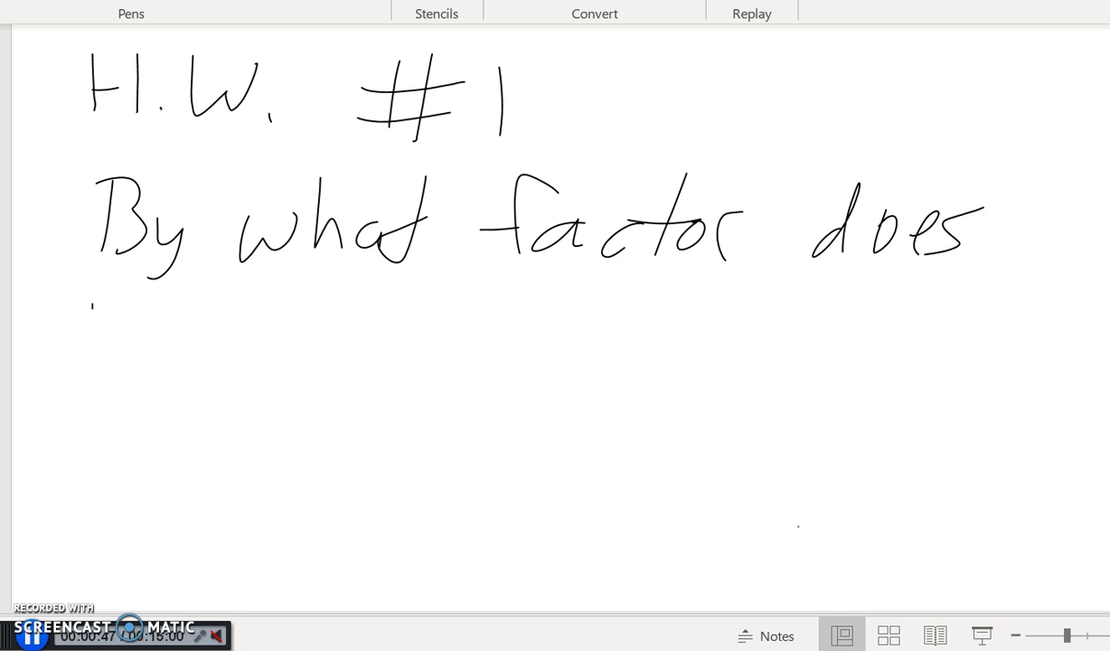
Step: Write the next line: 'the Grav. force decrease'
mouse_move(92, 305)
mouse_down()
mouse_move(95, 359)
mouse_move(127, 332)
mouse_up()
mouse_move(123, 306)
mouse_down()
mouse_move(121, 361)
mouse_move(152, 362)
mouse_move(210, 325)
mouse_move(207, 359)
mouse_up()
drag(303, 305, 282, 335)
mouse_move(338, 362)
mouse_down()
mouse_move(358, 339)
mouse_move(380, 360)
mouse_up()
drag(394, 334, 404, 358)
click(429, 358)
mouse_move(481, 321)
mouse_down()
mouse_move(472, 360)
mouse_move(479, 334)
mouse_up()
mouse_move(517, 331)
mouse_down()
mouse_move(508, 334)
mouse_move(597, 322)
mouse_up()
mouse_move(601, 335)
mouse_down()
mouse_move(629, 345)
mouse_move(715, 324)
mouse_up()
mouse_move(731, 280)
mouse_down()
mouse_move(727, 355)
mouse_move(799, 343)
mouse_move(823, 318)
mouse_move(846, 342)
mouse_up()
drag(873, 324, 870, 344)
mouse_move(936, 322)
mouse_down()
mouse_move(934, 349)
mouse_move(966, 351)
mouse_up()
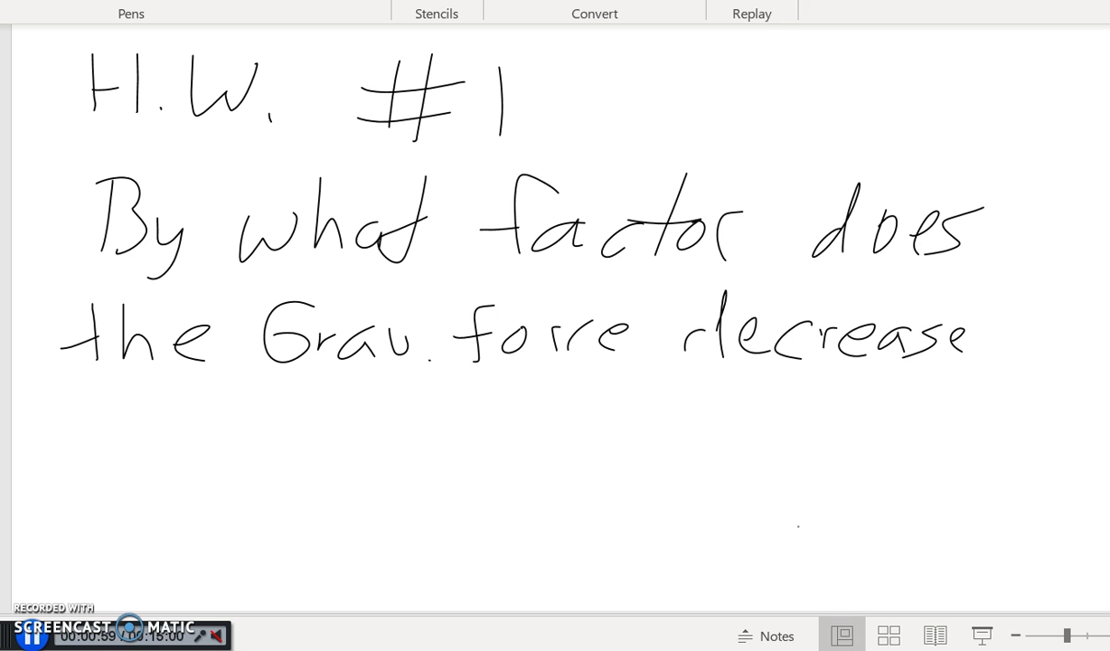
Step: Write 'a distance of 10' on the fourth line
mouse_move(115, 421)
mouse_down()
mouse_move(101, 430)
mouse_move(122, 448)
mouse_up()
mouse_move(204, 425)
mouse_down()
mouse_move(213, 457)
mouse_move(233, 449)
mouse_up()
click(222, 400)
mouse_move(261, 417)
mouse_down()
mouse_move(281, 416)
mouse_move(247, 431)
mouse_up()
mouse_move(294, 373)
mouse_down()
mouse_move(298, 426)
mouse_move(325, 398)
mouse_up()
mouse_move(331, 404)
mouse_down()
mouse_move(346, 433)
mouse_move(407, 425)
mouse_up()
drag(417, 416, 457, 423)
drag(593, 416, 588, 424)
drag(635, 394, 601, 441)
drag(583, 425, 624, 416)
mouse_move(700, 398)
mouse_down()
mouse_move(695, 443)
mouse_move(722, 441)
mouse_up()
drag(751, 425, 778, 402)
mouse_move(846, 421)
mouse_down()
mouse_move(905, 448)
mouse_move(830, 470)
mouse_move(886, 436)
mouse_up()
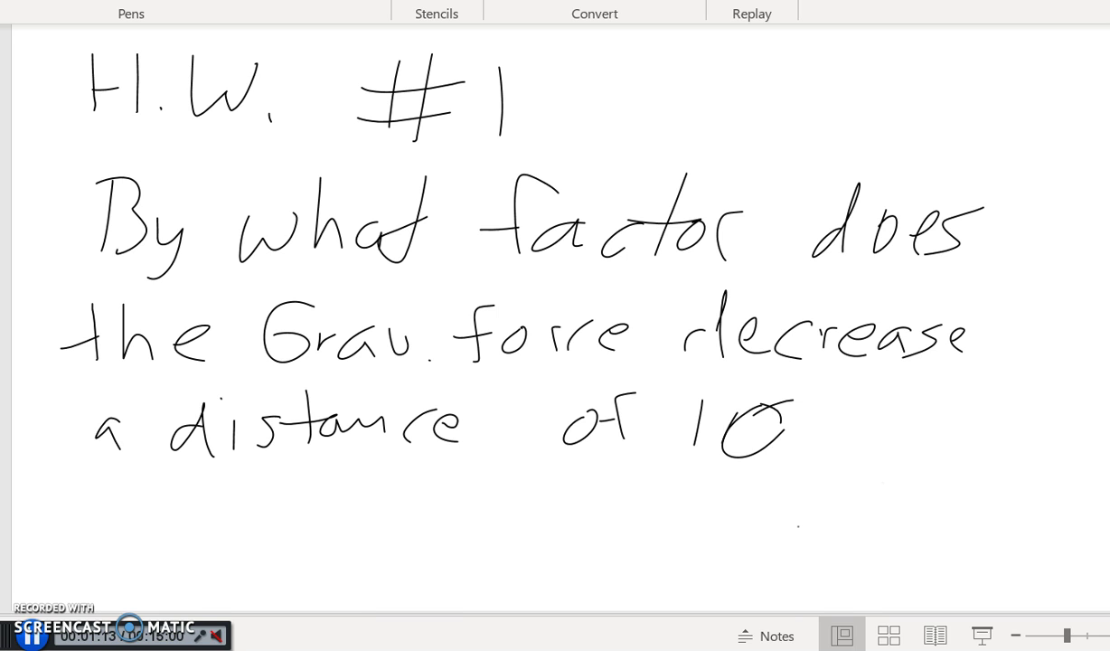
Step: Add 'Earth radii' after the 10, wrapping onto the next line
mouse_move(828, 399)
mouse_down()
mouse_move(864, 450)
mouse_move(855, 398)
mouse_up()
mouse_move(828, 425)
mouse_down()
mouse_move(911, 452)
mouse_move(950, 420)
mouse_move(958, 449)
mouse_up()
click(931, 452)
drag(945, 423, 975, 421)
drag(982, 388, 1005, 449)
mouse_move(133, 493)
mouse_down()
mouse_move(164, 490)
mouse_move(217, 520)
mouse_up()
mouse_move(224, 443)
mouse_down()
mouse_move(225, 529)
mouse_move(244, 524)
mouse_up()
drag(273, 488, 272, 520)
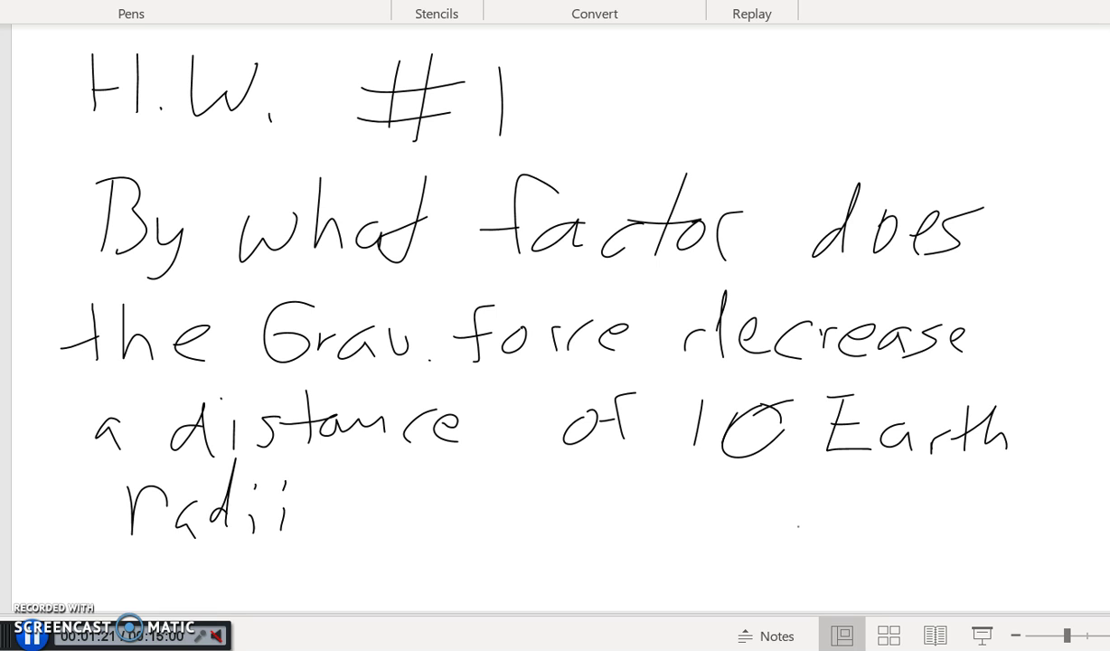
click(283, 493)
Step: Write 'compared to the' after radii
mouse_move(376, 501)
mouse_down()
mouse_move(371, 533)
mouse_move(398, 517)
mouse_up()
mouse_move(418, 534)
mouse_down()
mouse_move(434, 515)
mouse_move(457, 533)
mouse_up()
mouse_move(486, 511)
mouse_down()
mouse_move(485, 542)
mouse_move(503, 521)
mouse_up()
mouse_move(531, 508)
mouse_down()
mouse_move(522, 529)
mouse_move(572, 508)
mouse_up()
drag(578, 517, 624, 529)
drag(680, 493, 680, 529)
mouse_move(670, 499)
mouse_down()
mouse_move(734, 520)
mouse_move(751, 493)
mouse_up()
mouse_move(760, 485)
mouse_down()
mouse_move(775, 520)
mouse_move(832, 513)
mouse_up()
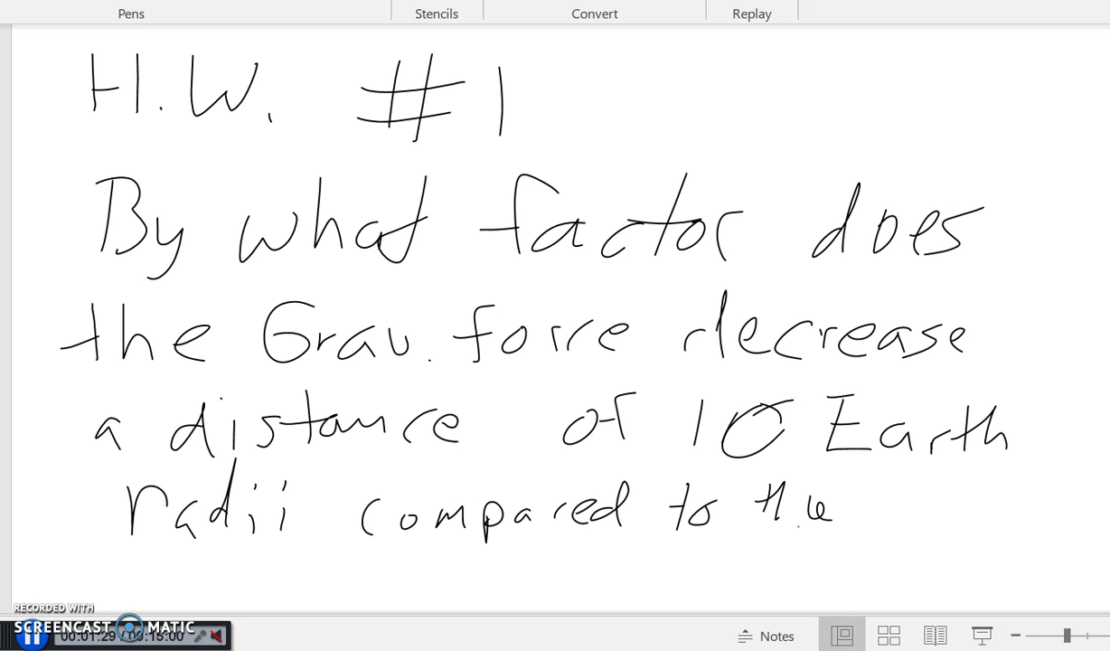
Step: Erase the badly written 'the' and rewrite it after 'to'
drag(734, 488, 828, 513)
drag(769, 486, 767, 541)
mouse_move(747, 504)
mouse_down()
mouse_move(796, 503)
mouse_move(816, 545)
mouse_move(852, 535)
mouse_up()
mouse_move(909, 508)
mouse_down()
mouse_move(922, 512)
mouse_move(899, 534)
mouse_move(972, 506)
mouse_up()
Step: Finish with 'surface?', erasing and rewriting its malformed ending
drag(1026, 488, 977, 541)
mouse_move(963, 514)
mouse_down()
mouse_move(1000, 508)
mouse_move(989, 506)
mouse_move(1005, 523)
mouse_move(1036, 525)
mouse_move(1090, 489)
mouse_up()
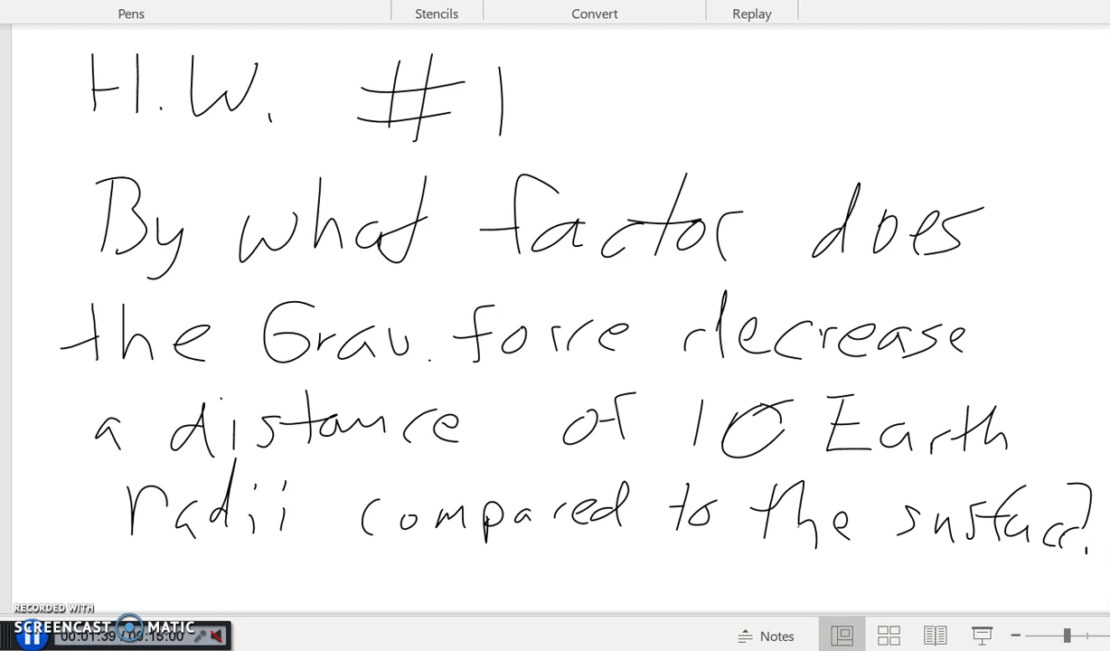
click(1086, 548)
drag(1000, 512, 1037, 521)
mouse_move(1038, 521)
mouse_down()
mouse_move(1038, 543)
mouse_move(1069, 546)
mouse_up()
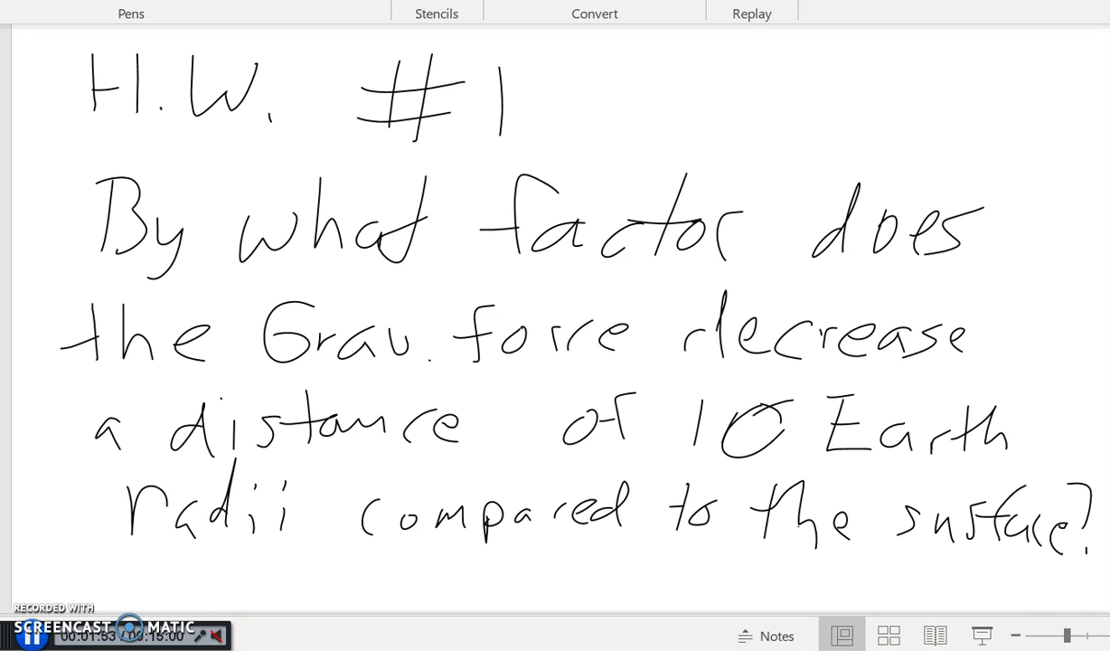
Step: On the next blank slide, sketch Earth with a stick figure and radius labelled R
key(Page_Down)
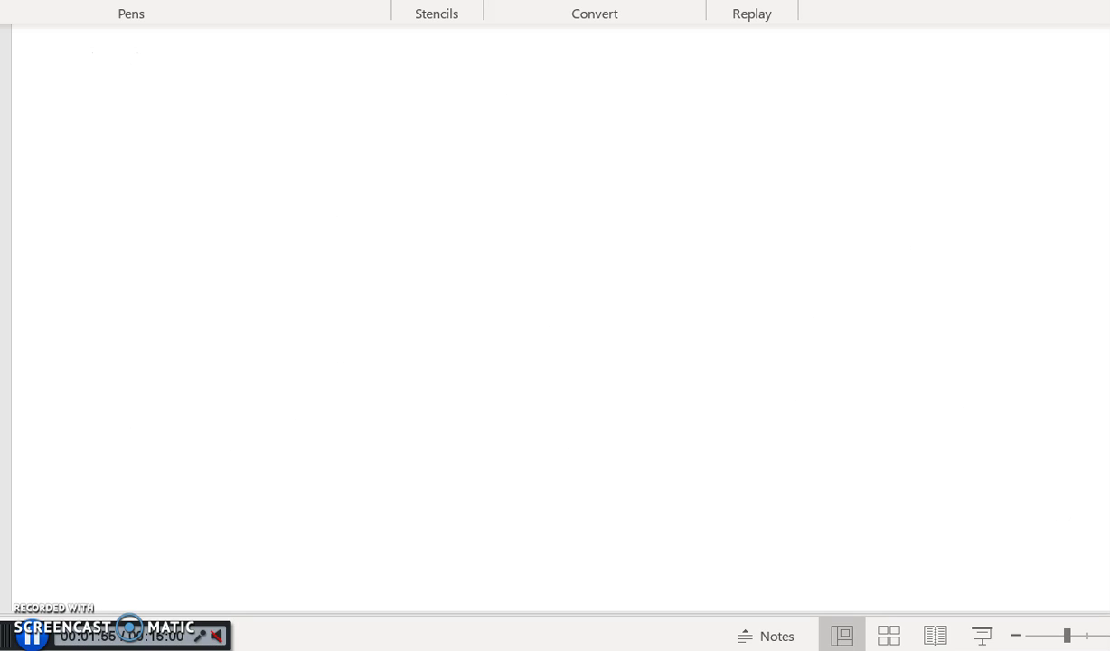
mouse_move(373, 116)
mouse_down()
mouse_move(263, 211)
mouse_move(436, 198)
mouse_move(348, 125)
mouse_up()
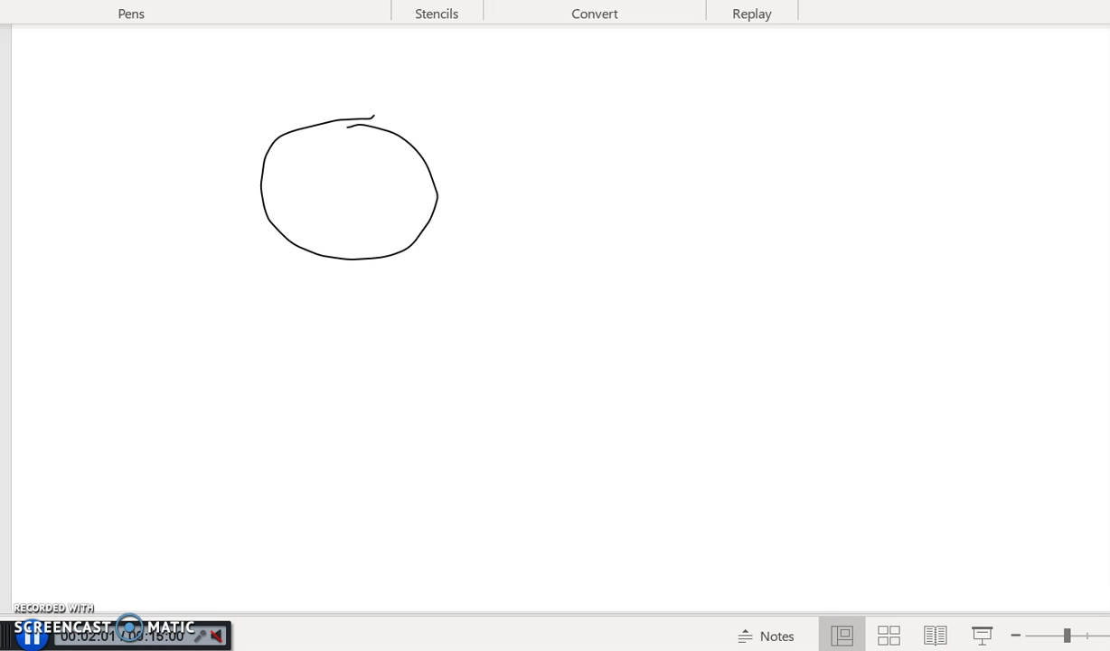
drag(522, 184, 437, 189)
drag(454, 208, 417, 227)
drag(466, 168, 477, 204)
drag(490, 201, 497, 228)
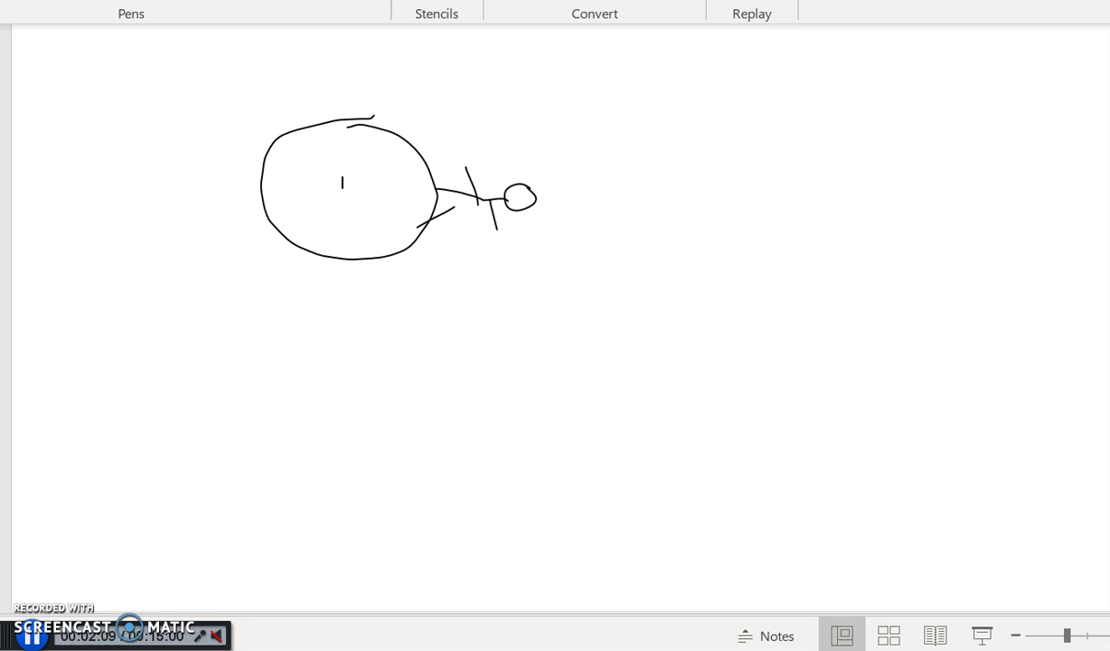
drag(343, 183, 418, 186)
mouse_move(362, 235)
mouse_down()
mouse_move(366, 213)
mouse_move(385, 235)
mouse_up()
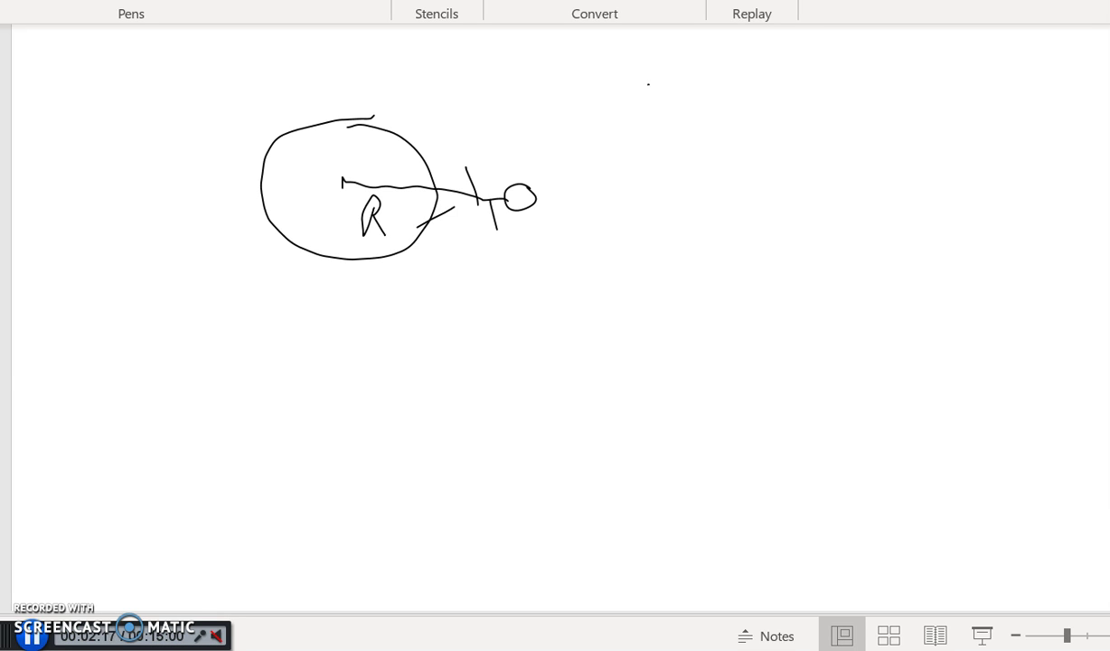
Step: Ink the formula F1 = G·MEMp/R² to the right of Earth
drag(645, 74, 637, 149)
drag(643, 76, 689, 79)
drag(640, 113, 671, 113)
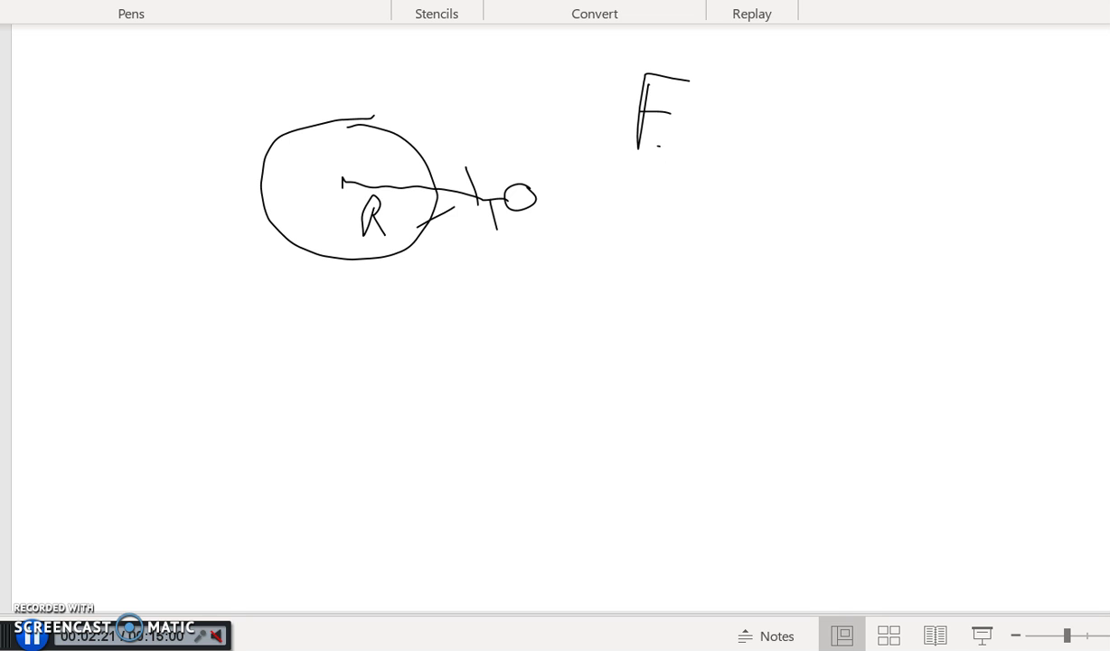
drag(660, 147, 659, 177)
drag(691, 122, 717, 119)
drag(691, 140, 714, 140)
mouse_move(769, 99)
mouse_down()
mouse_move(762, 152)
mouse_move(771, 136)
mouse_up()
mouse_move(812, 104)
mouse_down()
mouse_move(824, 78)
mouse_move(870, 117)
mouse_move(896, 76)
mouse_move(923, 83)
mouse_move(923, 111)
mouse_up()
mouse_move(939, 104)
mouse_down()
mouse_move(936, 135)
mouse_move(957, 110)
mouse_up()
drag(800, 142, 931, 141)
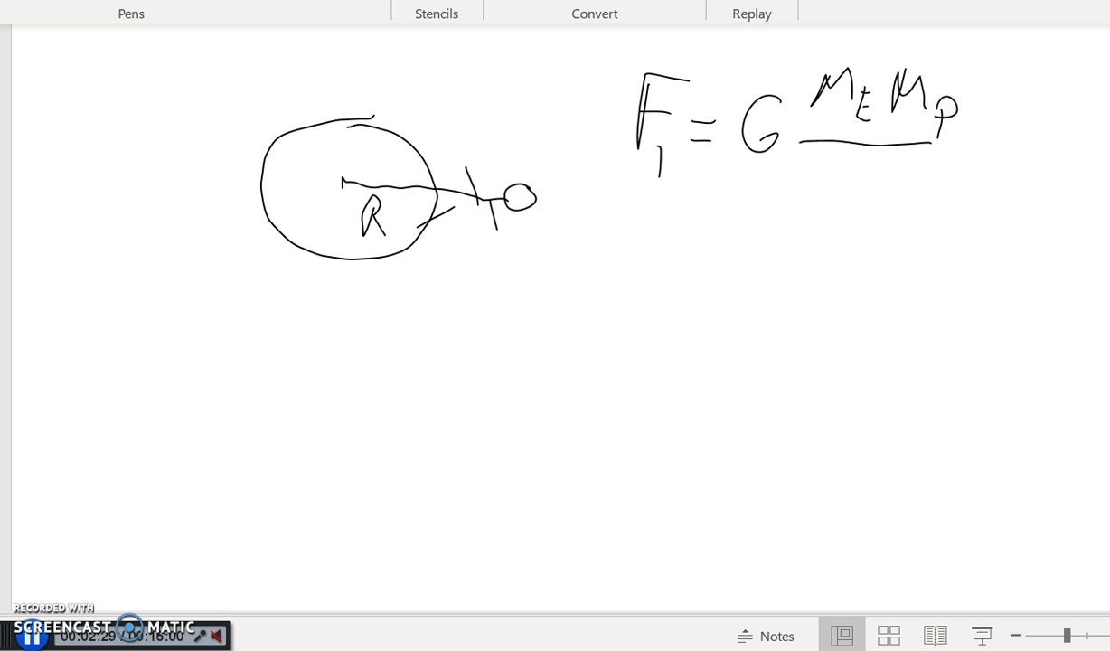
mouse_move(846, 154)
mouse_down()
mouse_move(837, 210)
mouse_move(863, 214)
mouse_up()
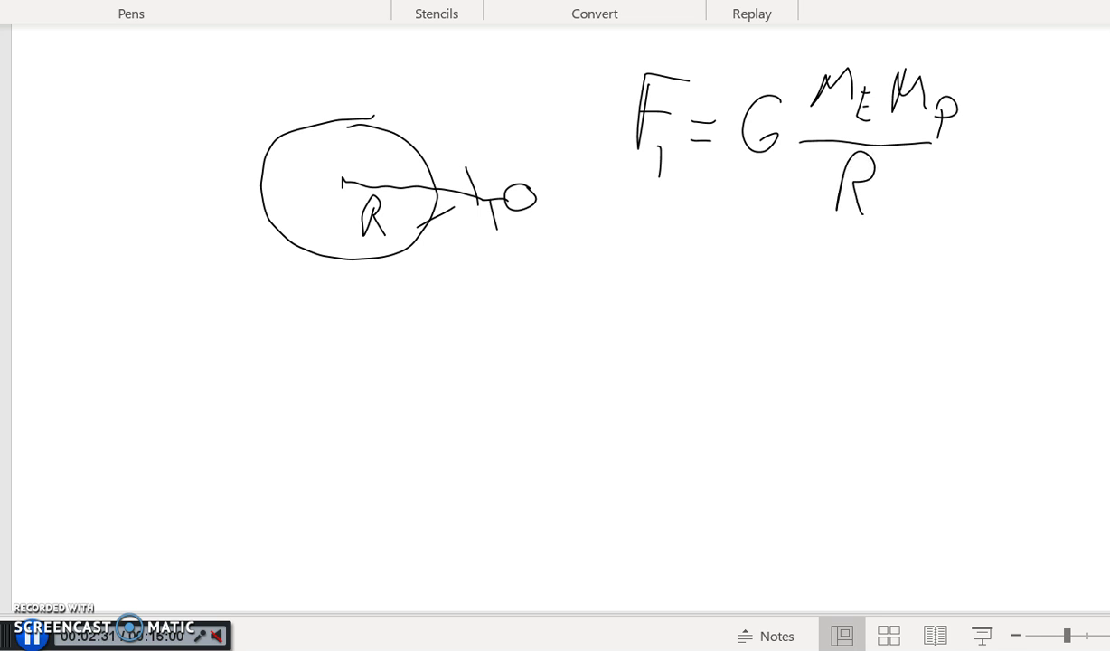
drag(892, 161, 912, 178)
Step: Sketch Earth and a distant figure joined by a 10R line, then loop G·MEMp in F1
mouse_move(141, 348)
mouse_down()
mouse_move(115, 364)
mouse_move(133, 354)
mouse_up()
mouse_move(907, 384)
mouse_down()
mouse_move(901, 398)
mouse_move(837, 407)
mouse_move(882, 416)
mouse_up()
drag(857, 414, 858, 421)
mouse_move(131, 445)
mouse_down()
mouse_move(126, 493)
mouse_move(211, 464)
mouse_move(376, 467)
mouse_up()
drag(463, 431, 454, 486)
mouse_move(502, 447)
mouse_down()
mouse_move(482, 477)
mouse_move(504, 448)
mouse_up()
mouse_move(552, 443)
mouse_down()
mouse_move(542, 499)
mouse_move(575, 511)
mouse_move(850, 476)
mouse_up()
drag(859, 454, 851, 496)
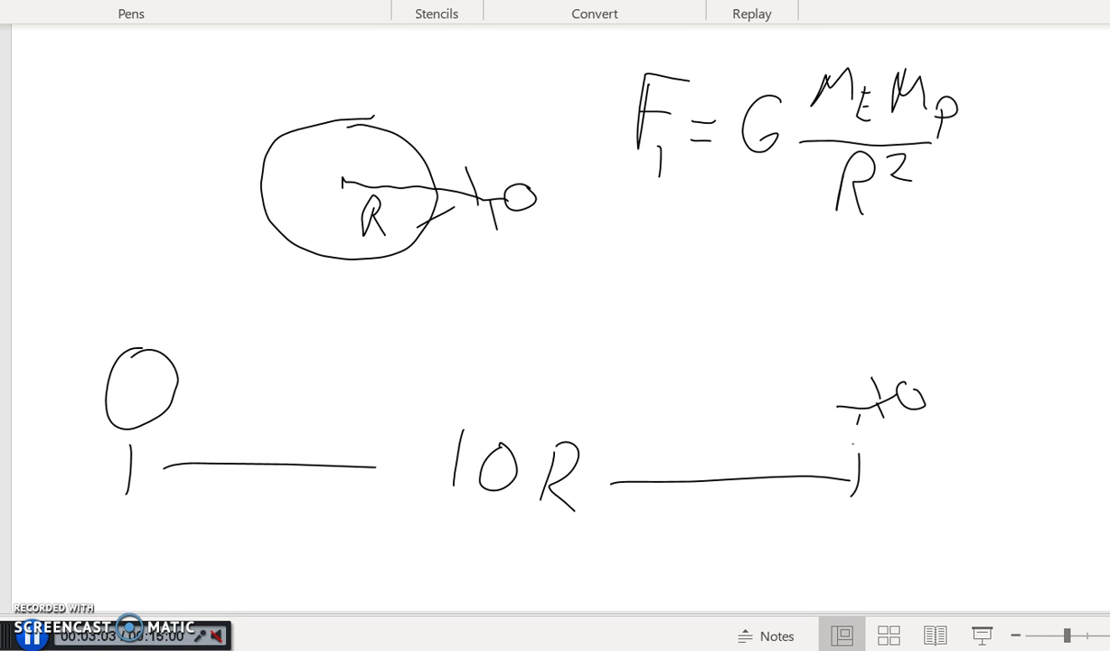
mouse_move(965, 63)
mouse_down()
mouse_move(782, 45)
mouse_move(685, 145)
mouse_move(890, 135)
mouse_move(969, 66)
mouse_up()
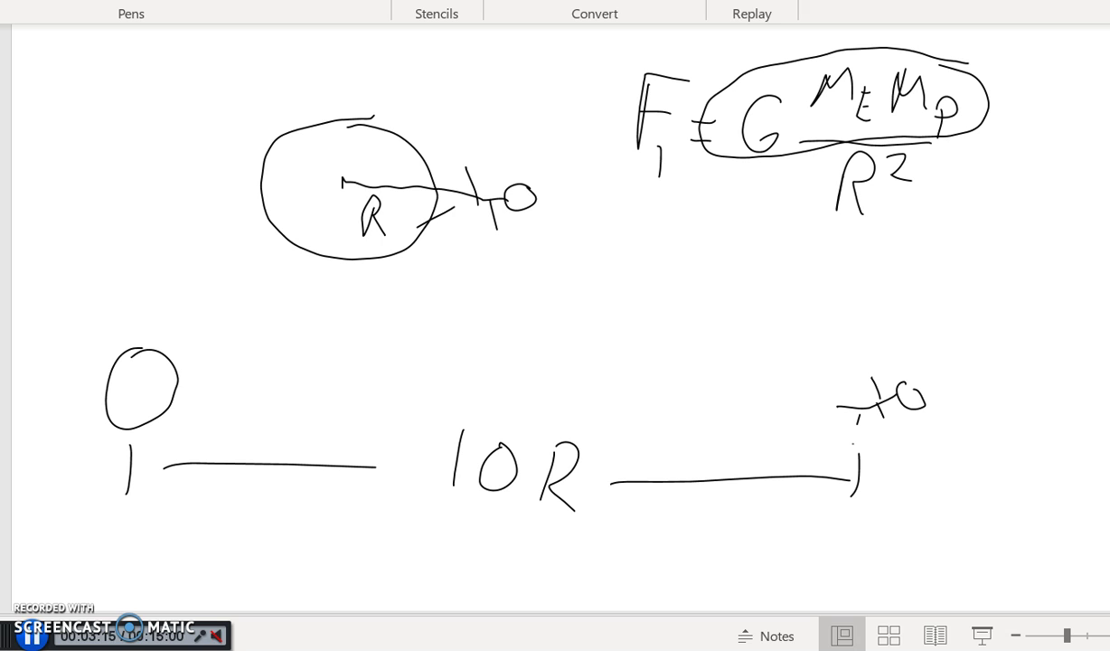
Step: On the next blank slide, handwrite 'F2 ='
key(Page_Down)
mouse_move(95, 101)
mouse_down()
mouse_move(95, 187)
mouse_move(156, 105)
mouse_up()
drag(96, 152, 118, 147)
drag(115, 188, 132, 186)
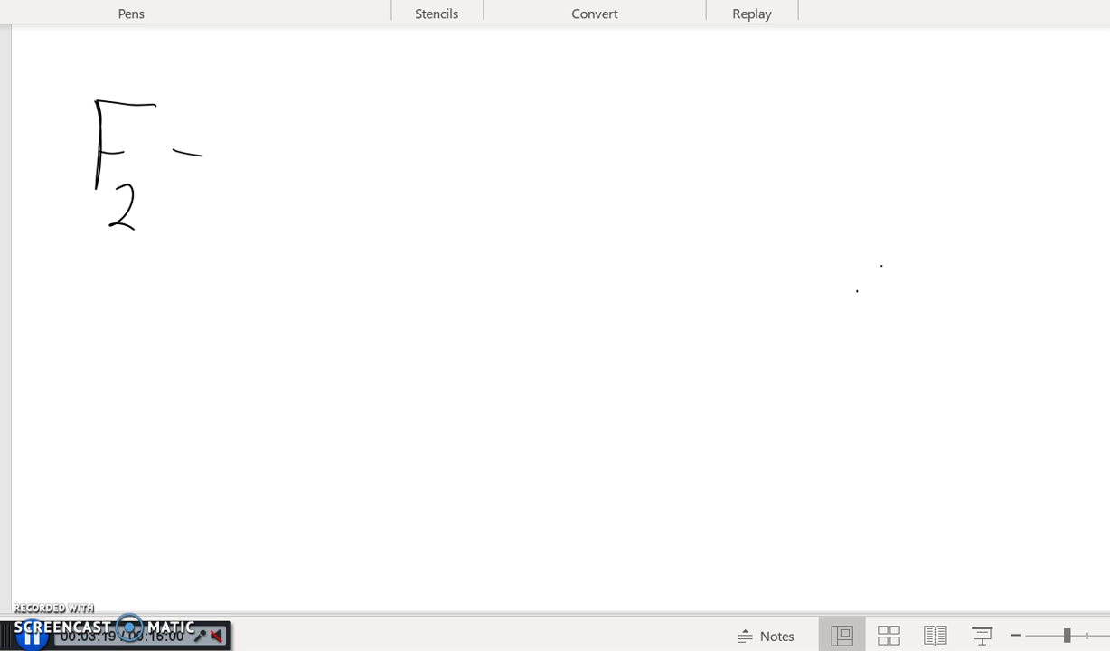
drag(201, 155, 234, 152)
drag(177, 190, 210, 185)
Step: Write the fraction G·MEMp/(10R)² after the equals sign
drag(327, 128, 301, 176)
mouse_move(346, 145)
mouse_down()
mouse_move(387, 84)
mouse_move(393, 149)
mouse_move(429, 143)
mouse_move(413, 116)
mouse_up()
mouse_move(444, 158)
mouse_down()
mouse_move(498, 101)
mouse_move(503, 169)
mouse_move(533, 143)
mouse_up()
drag(324, 180, 555, 186)
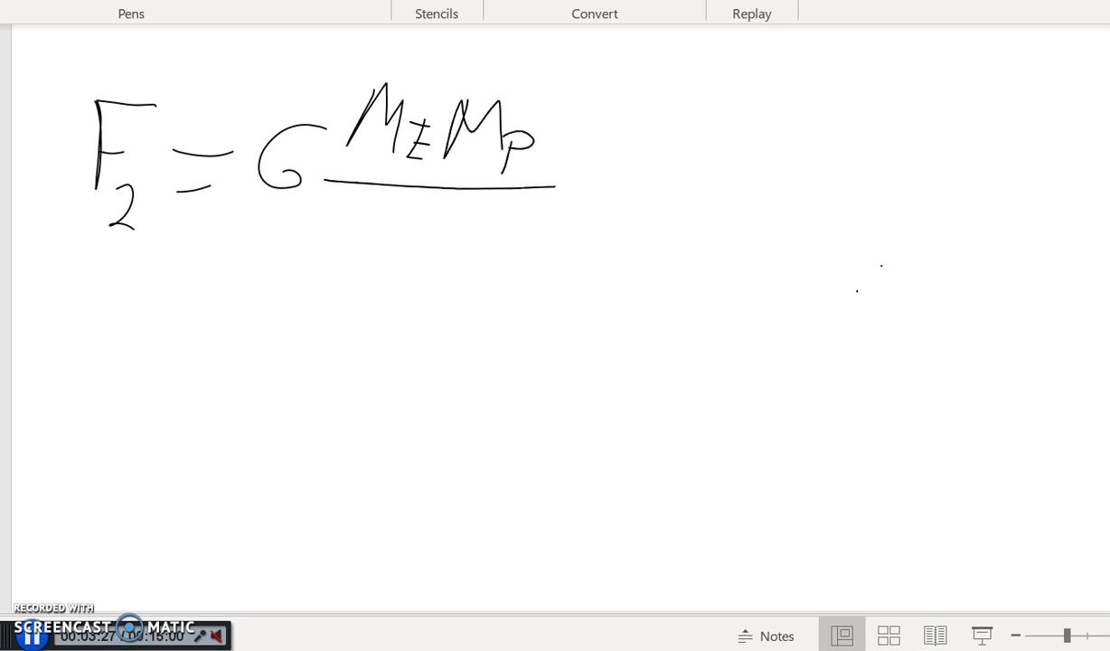
mouse_move(385, 209)
mouse_down()
mouse_move(387, 262)
mouse_move(418, 235)
mouse_move(453, 264)
mouse_up()
drag(454, 212, 478, 265)
drag(360, 208, 365, 271)
drag(465, 210, 469, 282)
drag(511, 207, 523, 223)
Step: Add '= G·MEMp/100R²' to complete the F2 equation
mouse_move(579, 176)
mouse_down()
mouse_move(608, 172)
mouse_move(611, 199)
mouse_up()
mouse_move(737, 143)
mouse_down()
mouse_move(716, 190)
mouse_move(810, 115)
mouse_move(793, 168)
mouse_move(835, 186)
mouse_up()
mouse_move(906, 111)
mouse_down()
mouse_move(889, 173)
mouse_move(964, 181)
mouse_up()
drag(764, 207, 998, 216)
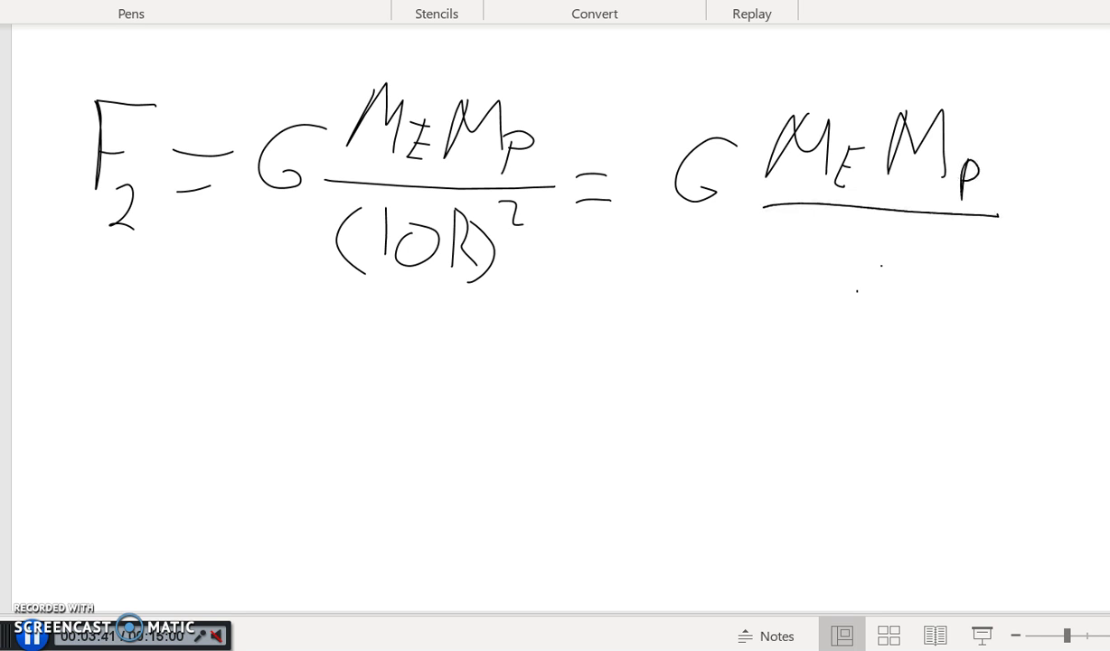
drag(797, 242, 792, 288)
drag(843, 247, 886, 289)
drag(888, 244, 902, 291)
drag(738, 239, 737, 270)
mouse_move(789, 239)
mouse_down()
mouse_move(774, 279)
mouse_move(791, 240)
mouse_move(775, 274)
mouse_move(794, 280)
mouse_move(780, 246)
mouse_up()
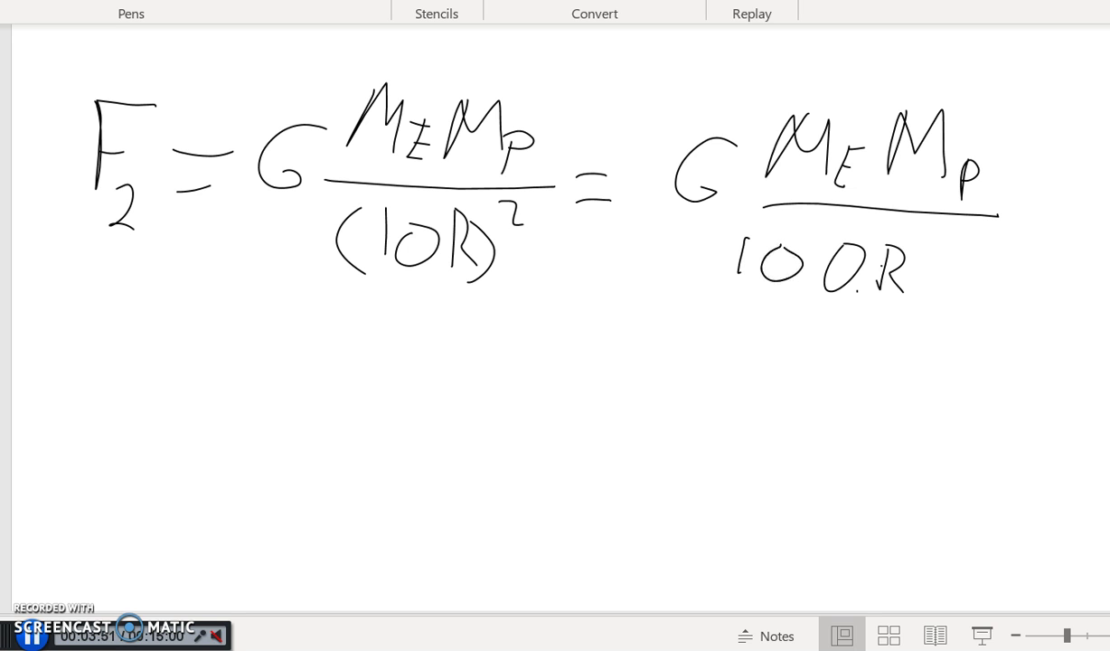
drag(924, 233, 957, 254)
Step: Ink F1 = G·MEMp/R² below the first formula on the earlier slide, then start circling the F2 result
key(Page_Up)
mouse_move(630, 230)
mouse_down()
mouse_move(625, 305)
mouse_move(685, 230)
mouse_up()
drag(664, 298, 659, 324)
mouse_move(692, 272)
mouse_down()
mouse_move(709, 271)
mouse_move(711, 289)
mouse_up()
mouse_move(796, 260)
mouse_down()
mouse_move(783, 283)
mouse_move(821, 248)
mouse_move(871, 278)
mouse_move(913, 250)
mouse_up()
mouse_move(913, 249)
mouse_down()
mouse_move(924, 271)
mouse_move(944, 252)
mouse_move(941, 287)
mouse_up()
drag(945, 257, 966, 264)
drag(799, 299, 953, 305)
mouse_move(854, 313)
mouse_down()
mouse_move(848, 356)
mouse_move(875, 355)
mouse_move(873, 331)
mouse_up()
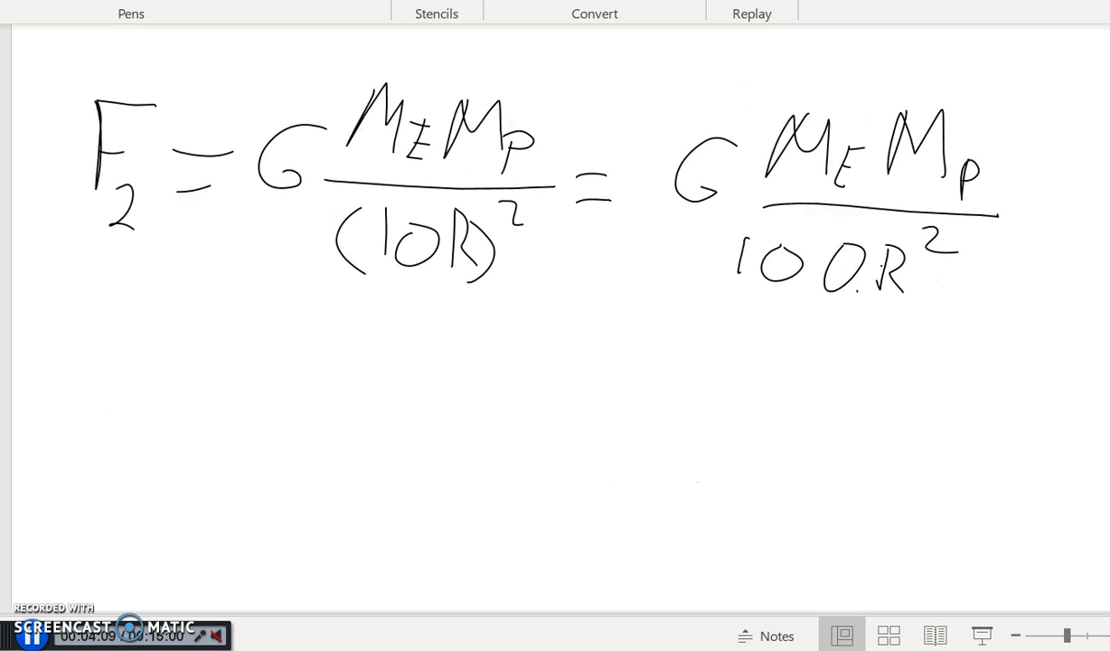
mouse_move(714, 114)
mouse_down()
mouse_move(622, 150)
mouse_move(723, 191)
mouse_move(832, 209)
mouse_move(874, 298)
mouse_move(942, 260)
mouse_move(885, 98)
mouse_move(695, 118)
mouse_up()
Step: Close the loop around G·MEMp/100R² and write 100 below as the answer
drag(710, 303, 833, 313)
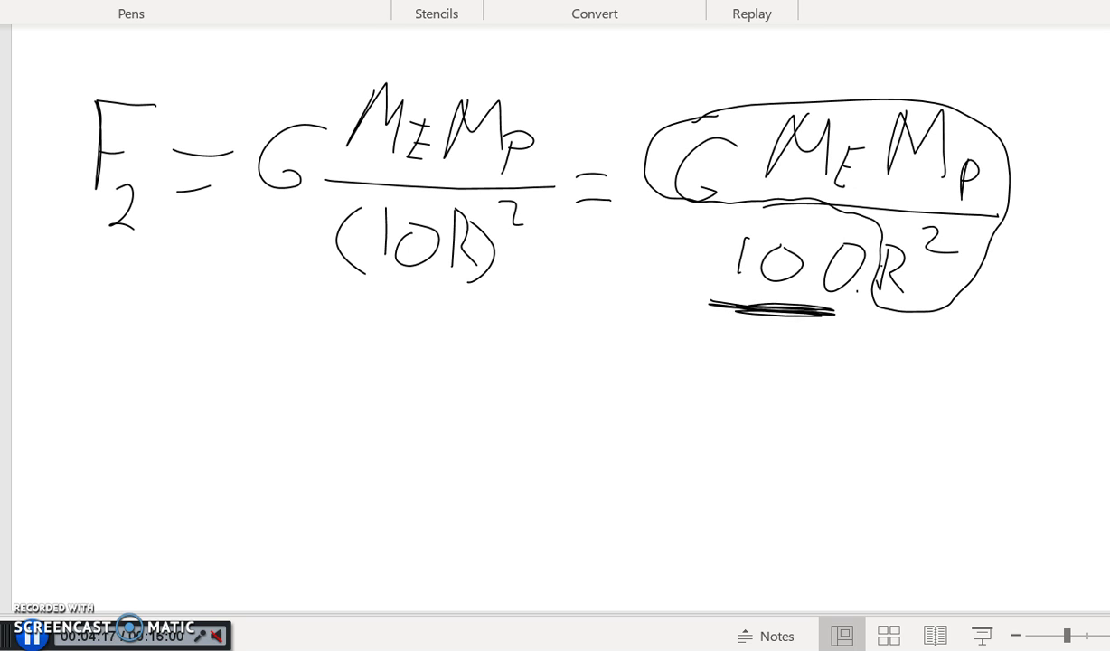
drag(289, 363, 278, 431)
drag(348, 380, 341, 384)
drag(414, 389, 406, 392)
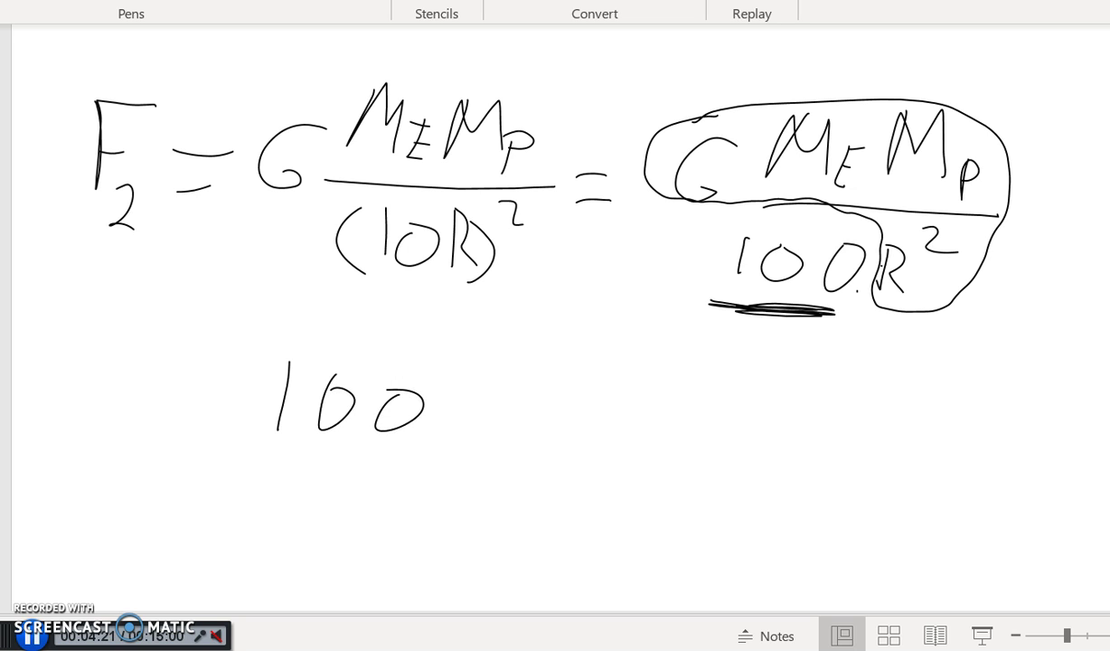
Step: Underline the 10 in (10R)² and the answer 100
drag(374, 276, 419, 273)
drag(249, 452, 433, 460)
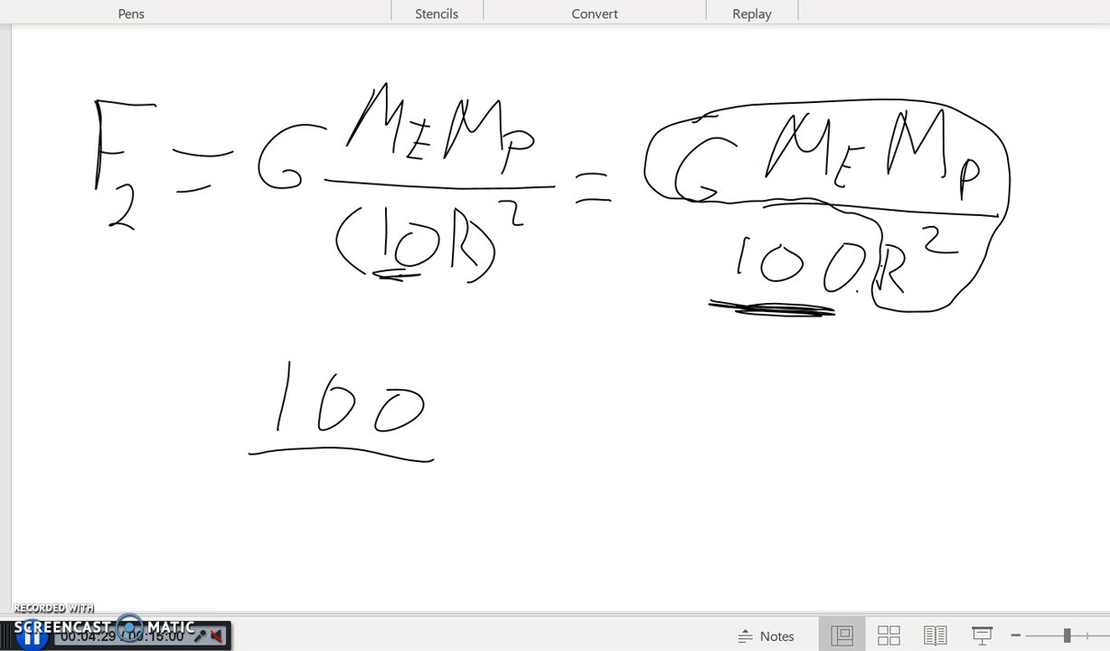